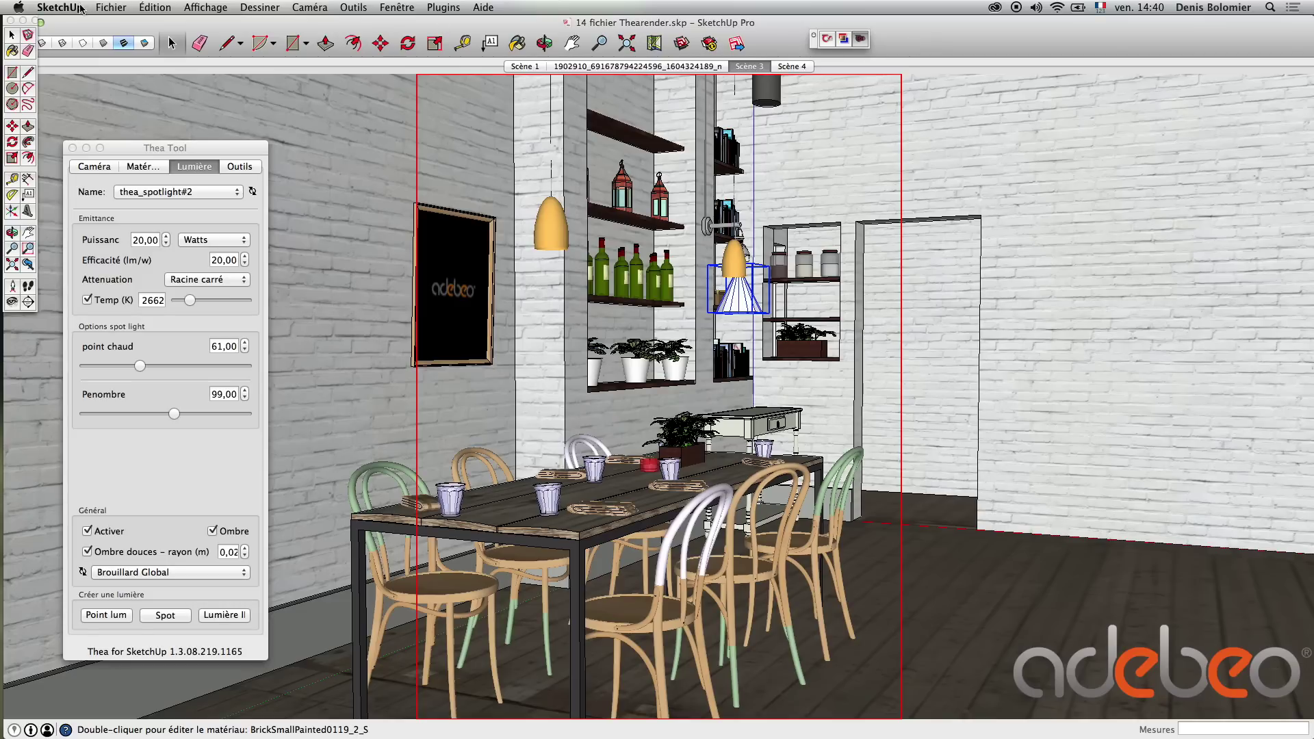
Show the Thea Caméra tab and expand its F-number list of apertures
click(105, 171)
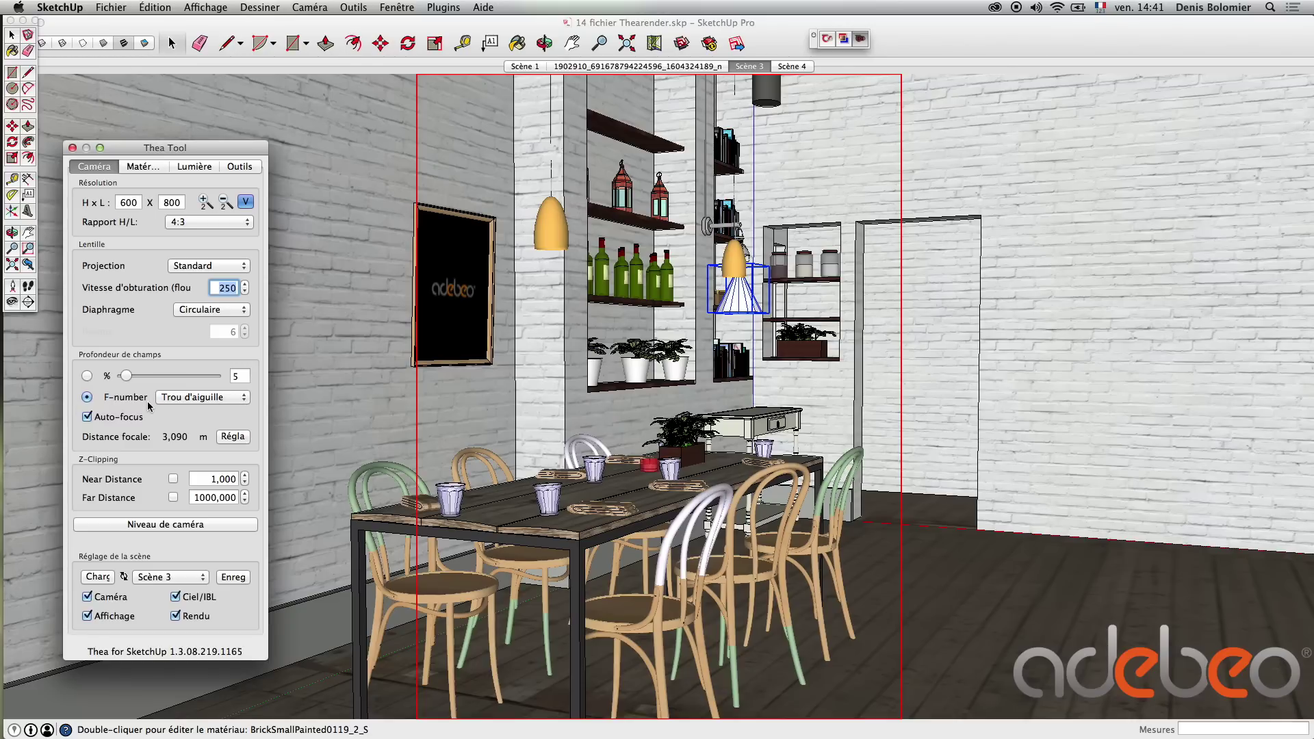
click(233, 400)
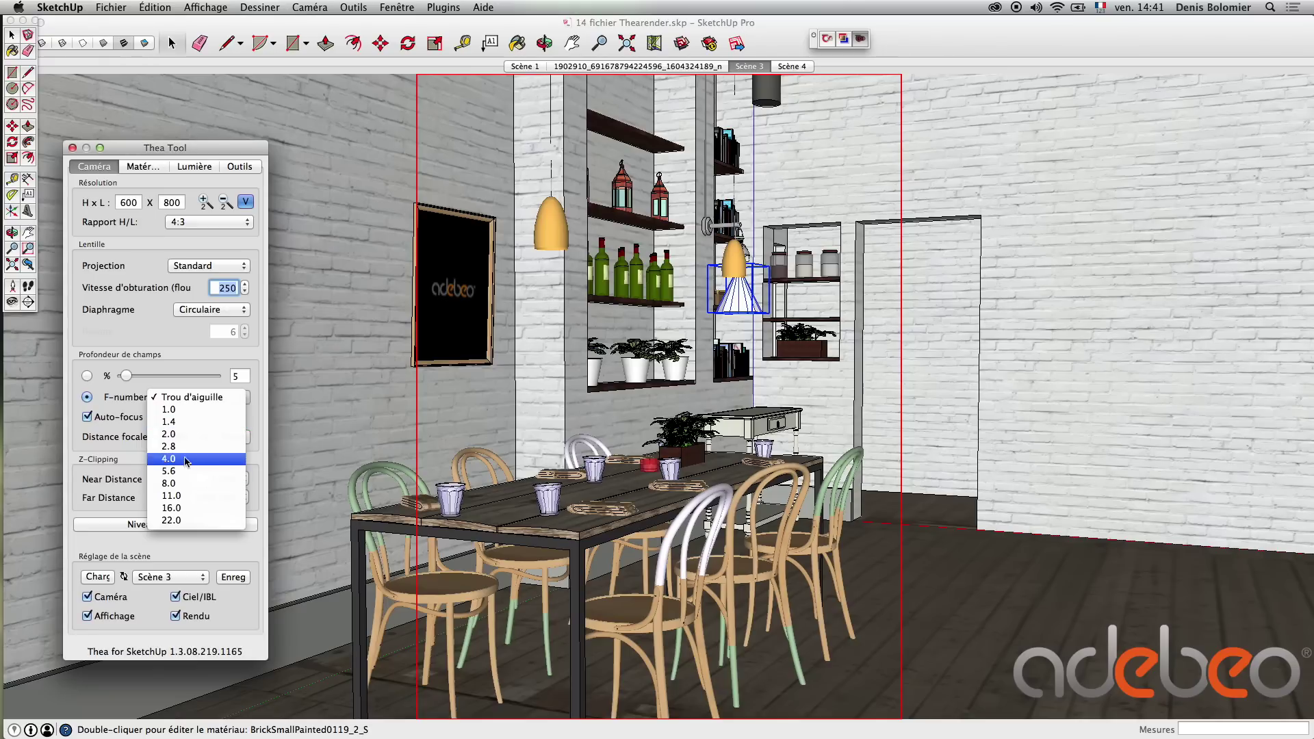
Leave the F-number unchanged and set depth of field to 6 in % mode
click(120, 397)
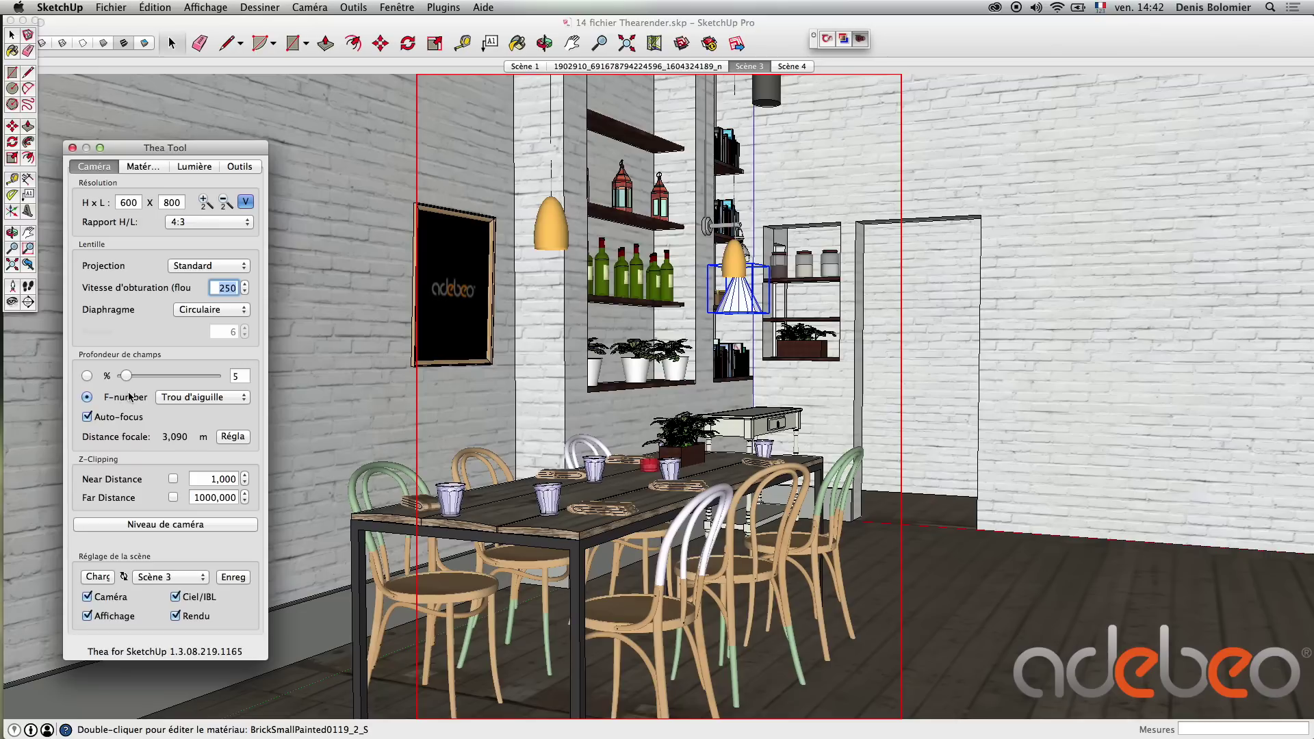
click(87, 376)
drag(125, 377, 128, 380)
Disable auto-focus and pick a focus point on the dining table, giving 3.273 m
click(87, 417)
click(234, 438)
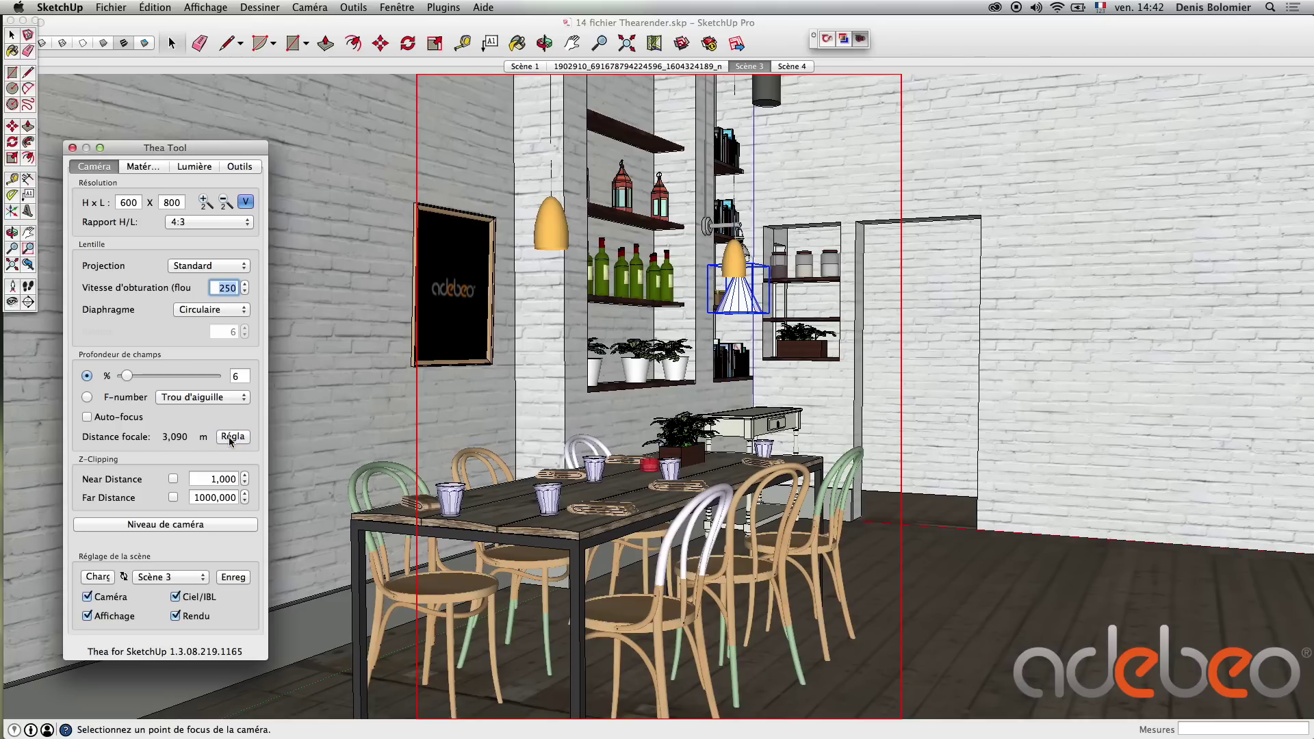
click(235, 439)
click(545, 503)
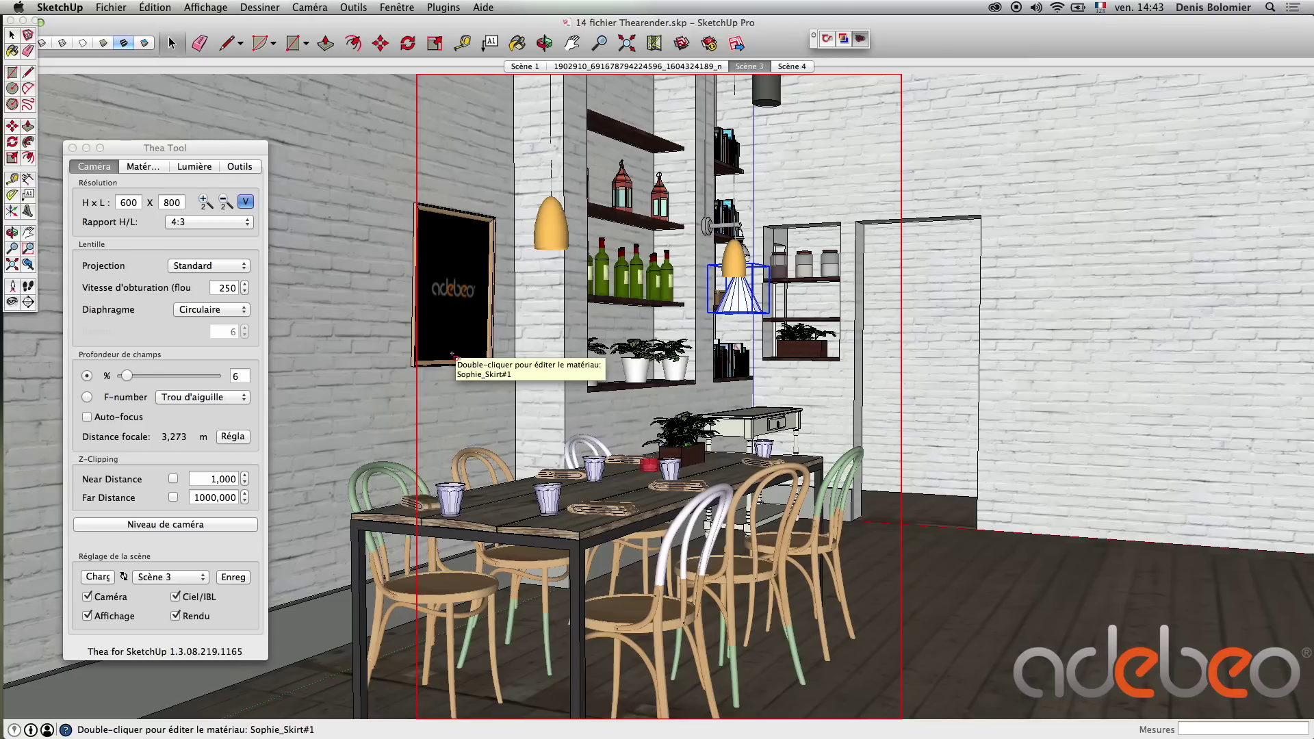
Check the Thea Render window, then apply x2 to reach 1200 × 1600
key(F11)
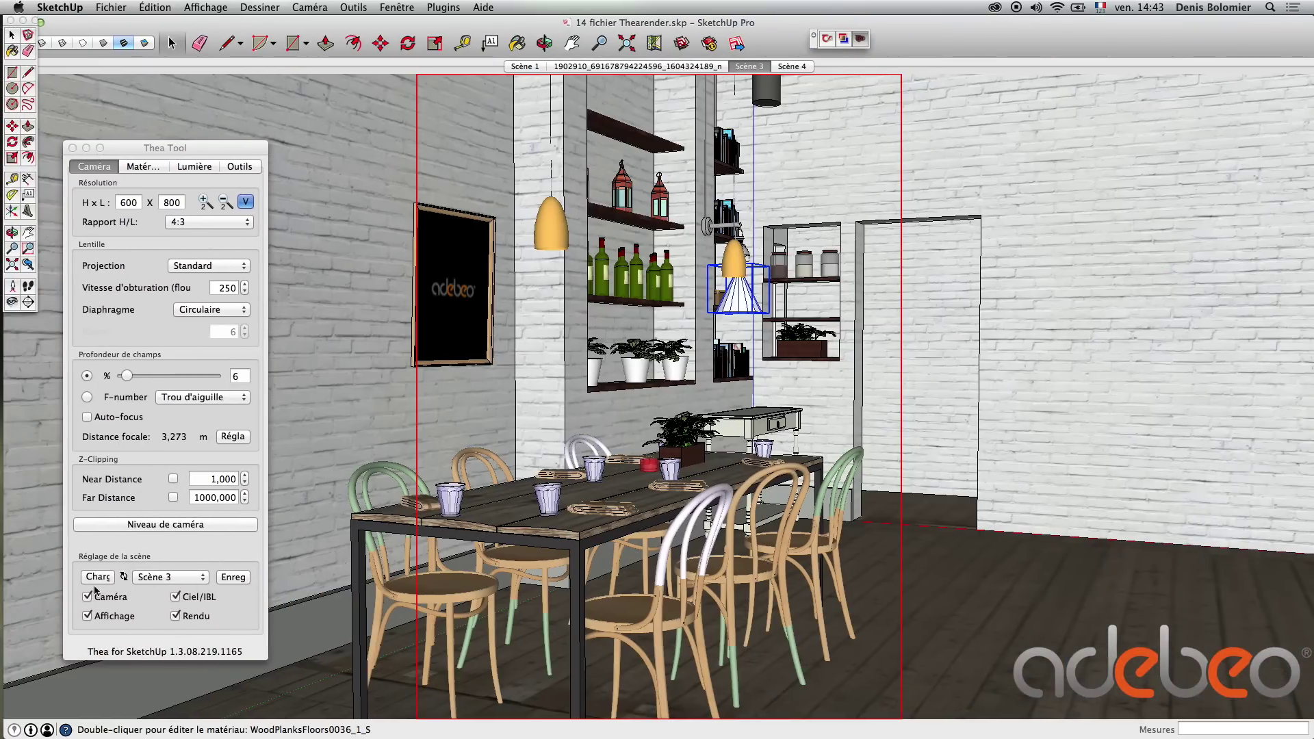
click(236, 578)
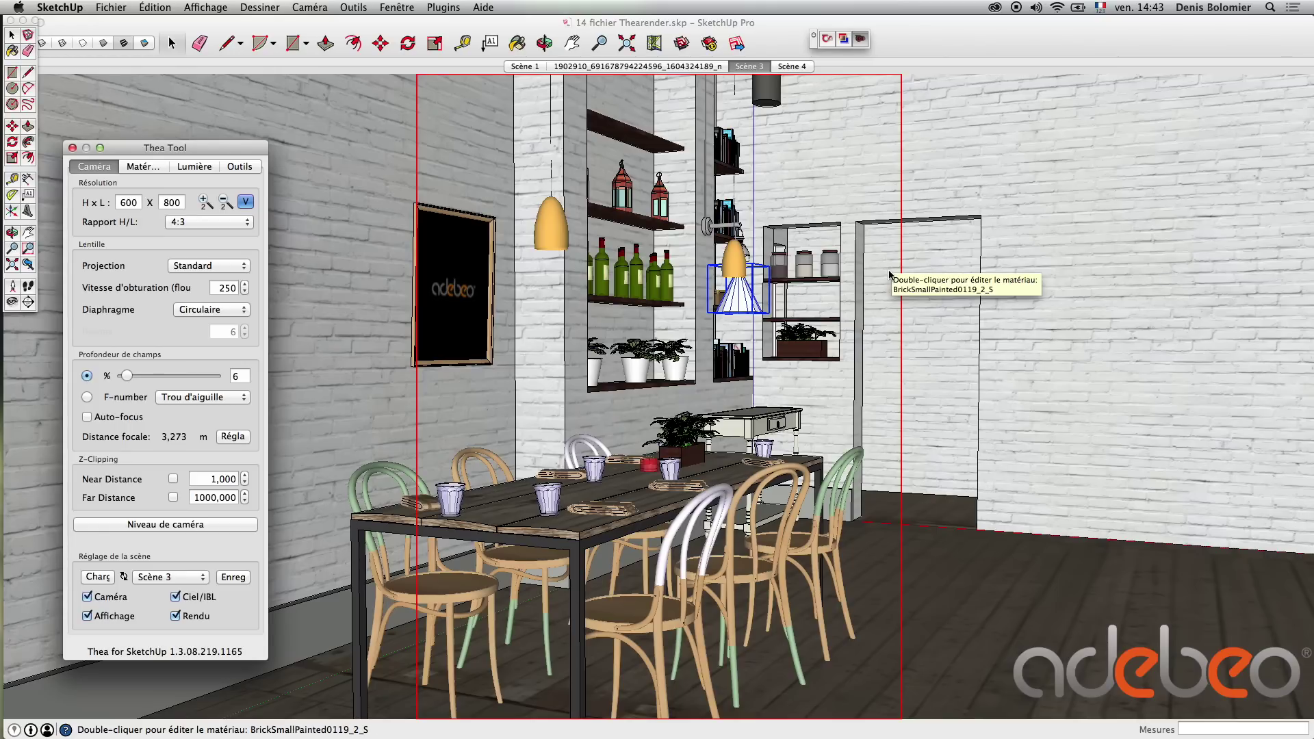
click(207, 202)
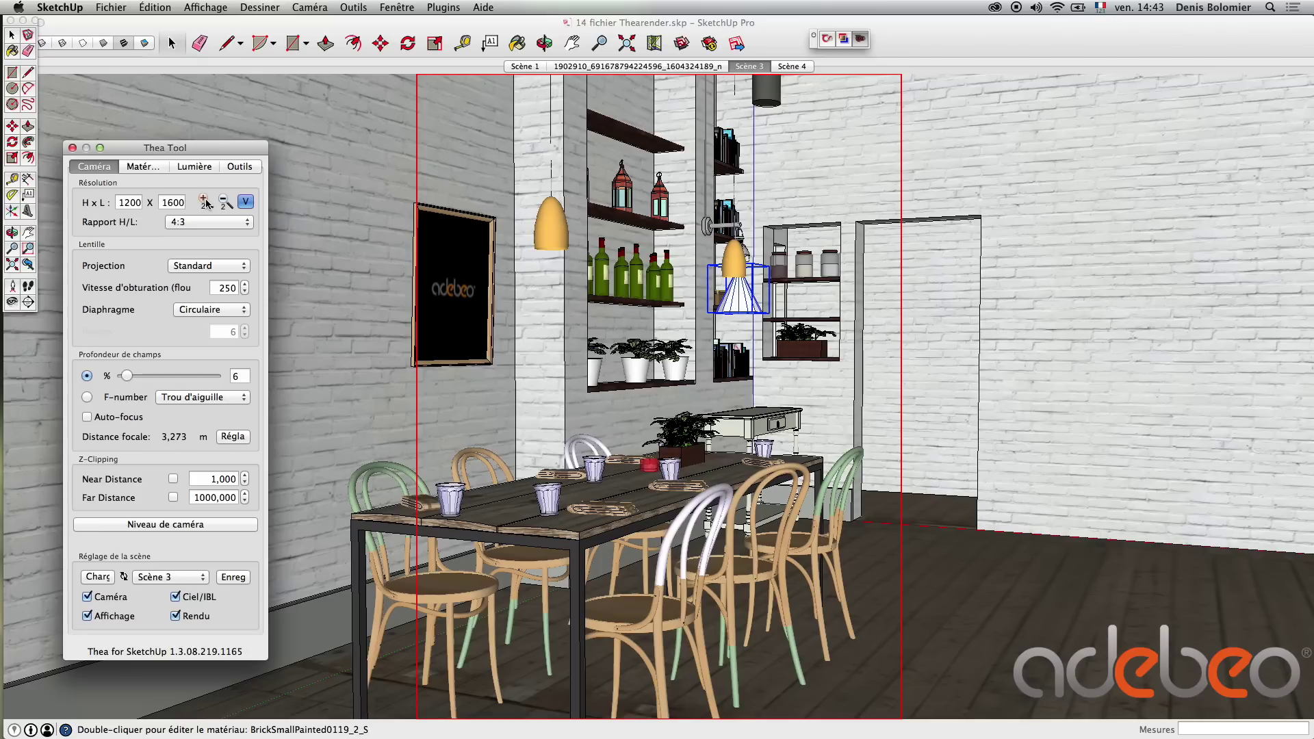